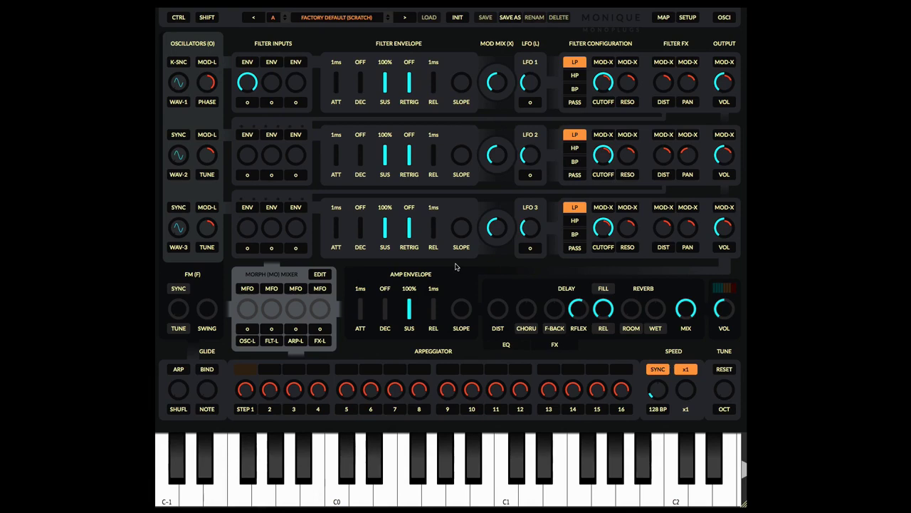
Open the morph editor and load AMBIENT 1 as the filter morph's left preset
click(321, 275)
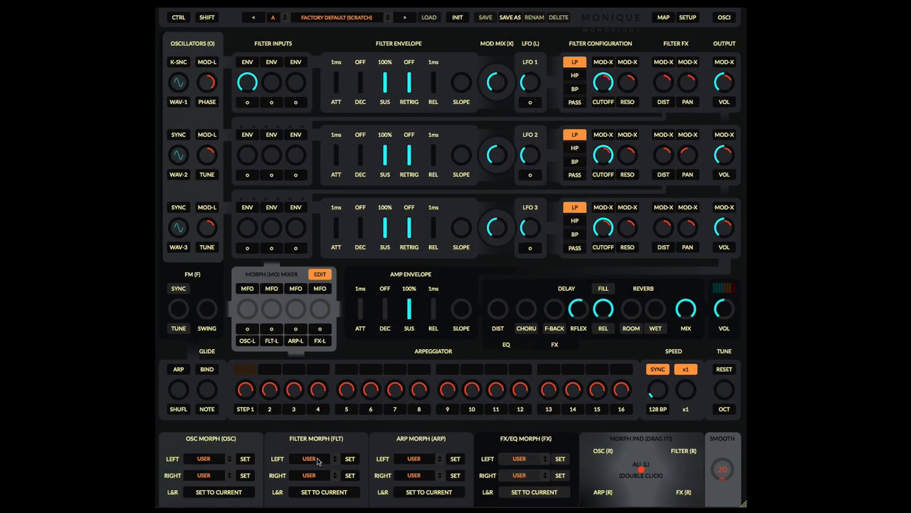
click(318, 461)
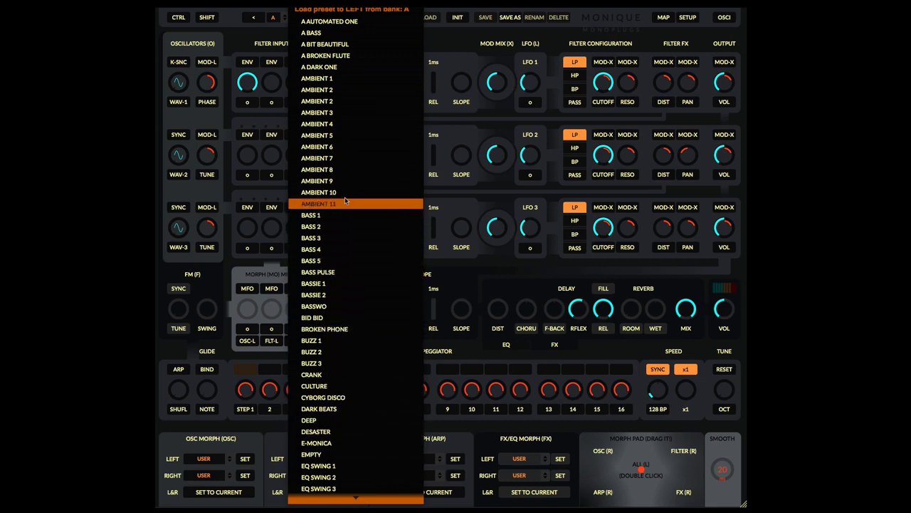
click(343, 80)
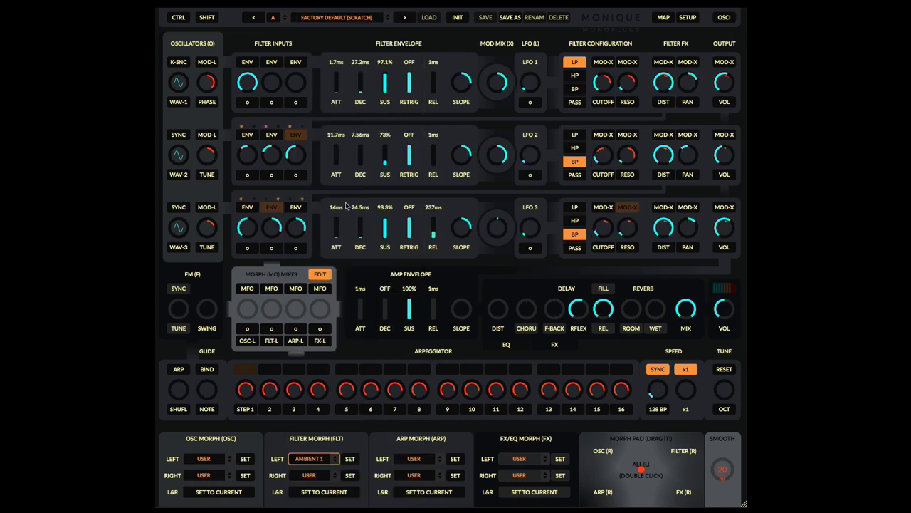
Load LEADER 8 as the filter morph's right preset
click(317, 481)
scroll(317, 479, down, 10)
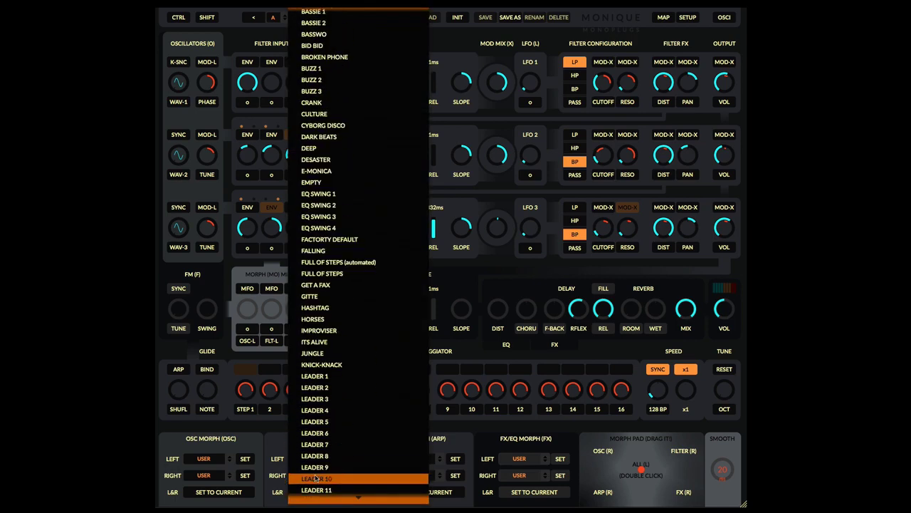
scroll(317, 479, down, 3)
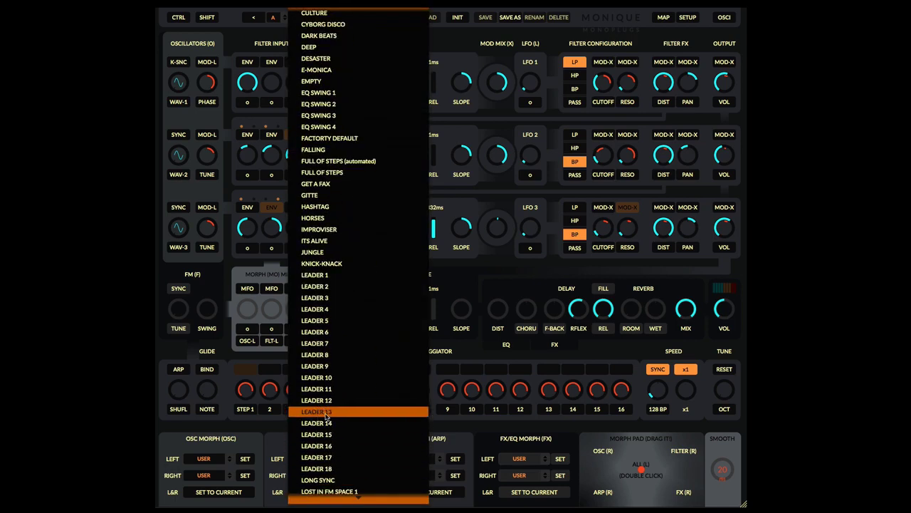
click(330, 354)
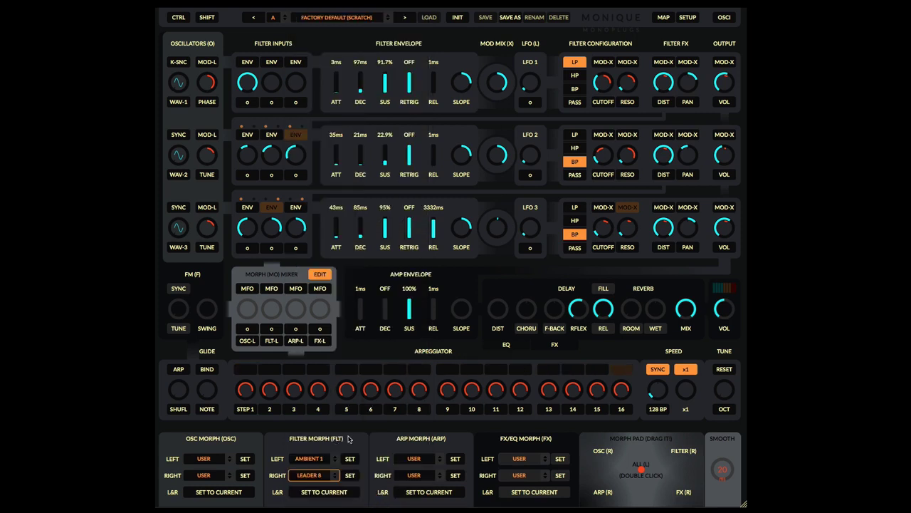
Sweep the filter morph amount fully over to the right preset and back to 0
mouse_move(319, 408)
drag(271, 308, 280, 184)
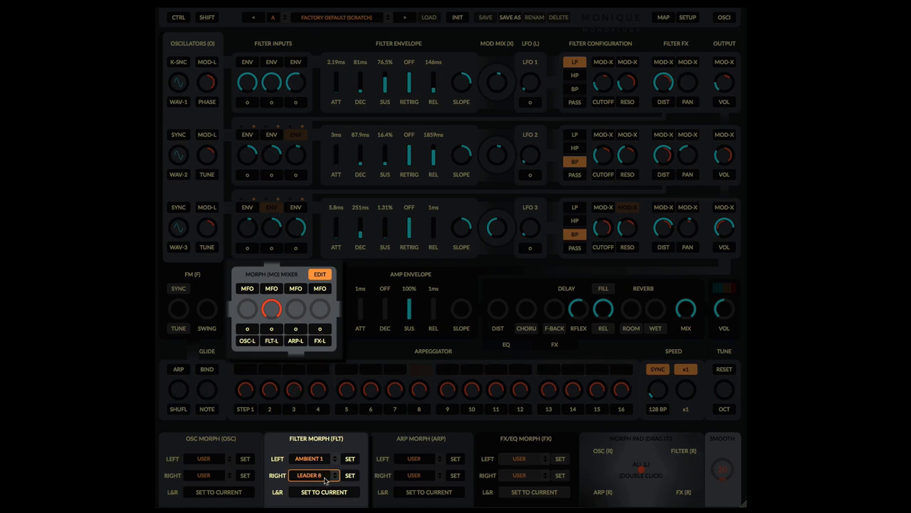
drag(272, 308, 272, 381)
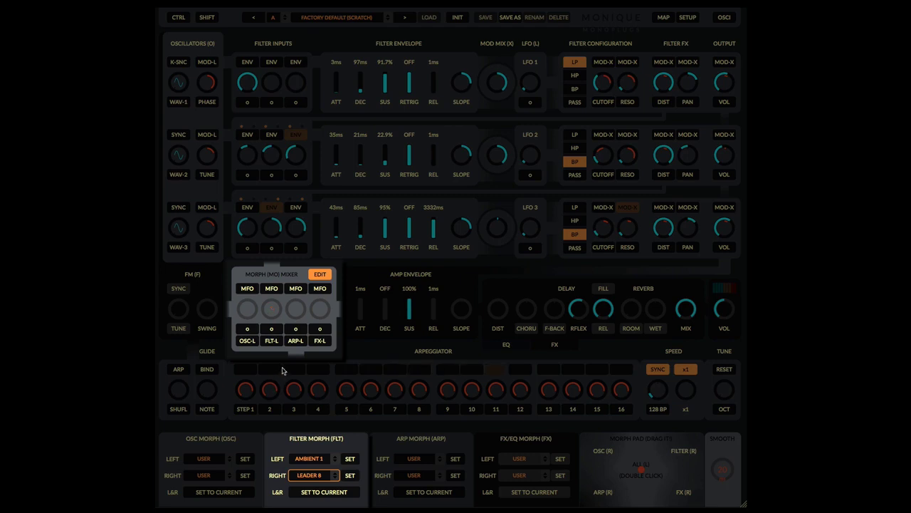
Enable the MFO on the filter morph and set its speed to 1/2
mouse_move(278, 302)
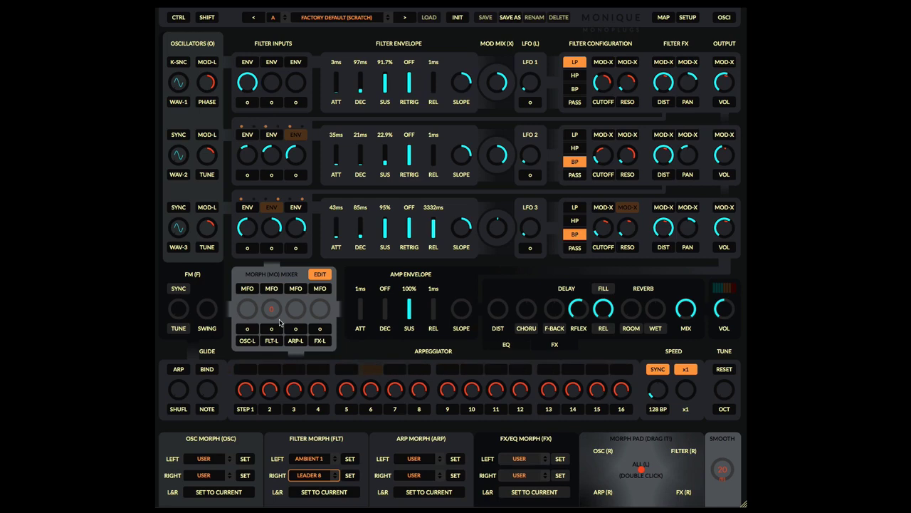
click(275, 289)
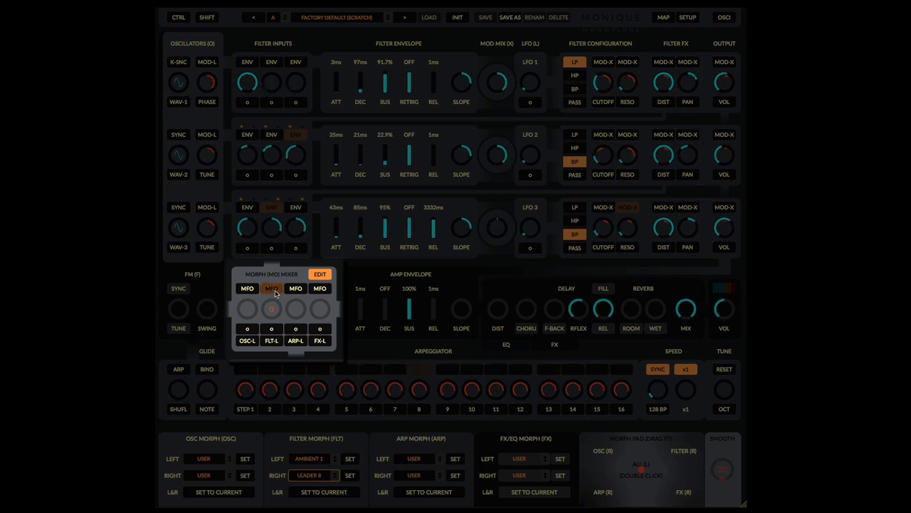
click(275, 290)
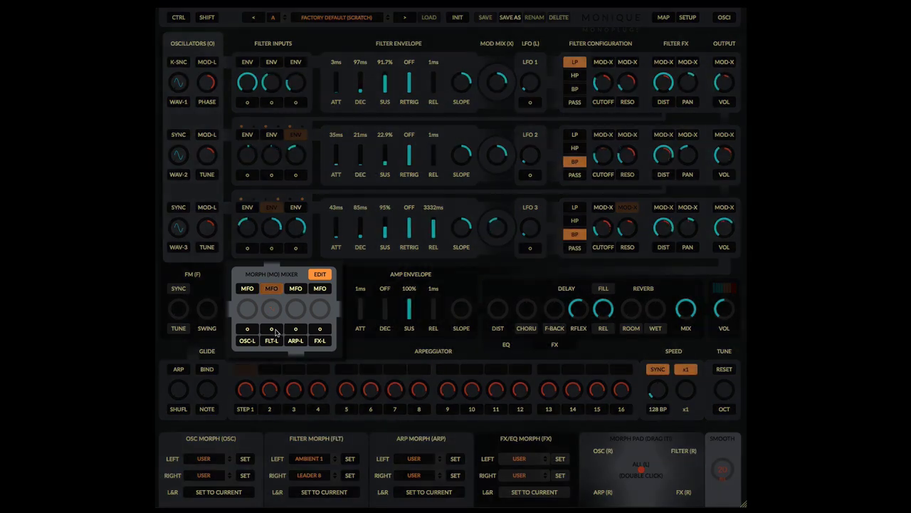
click(276, 332)
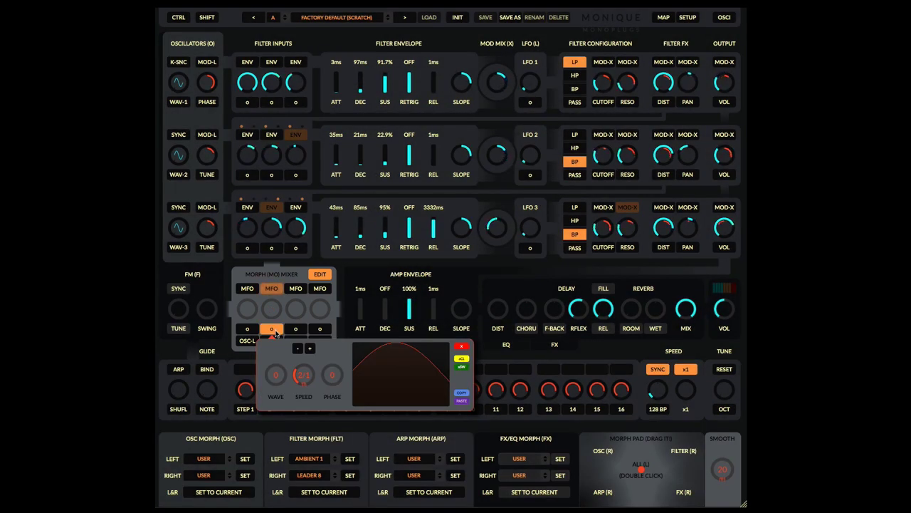
drag(301, 374, 300, 350)
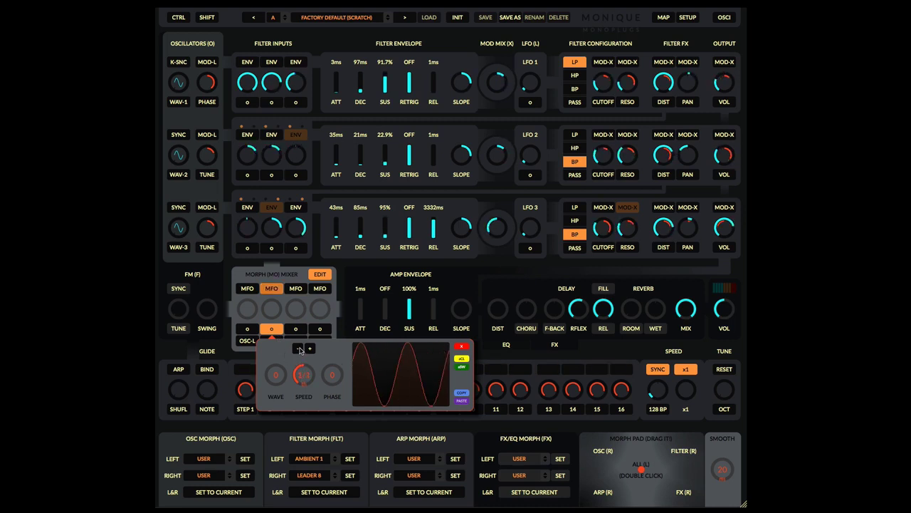
click(298, 348)
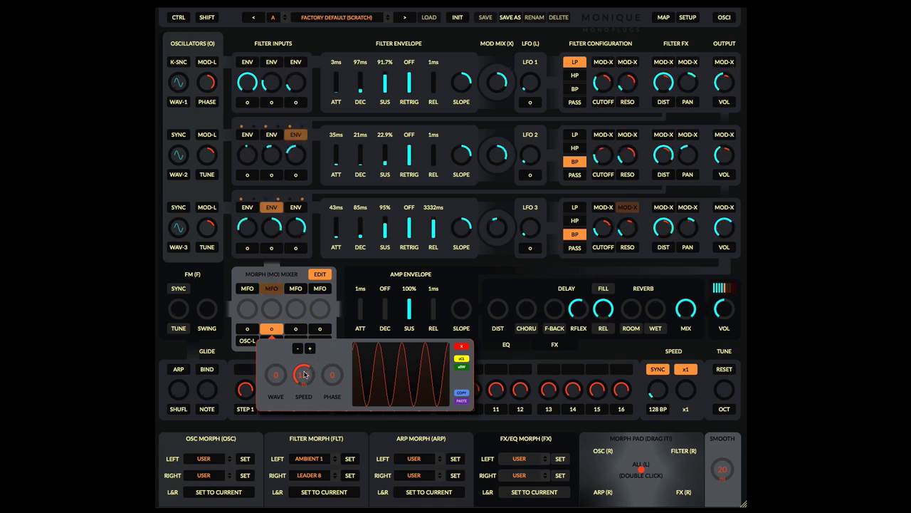
drag(305, 374, 306, 380)
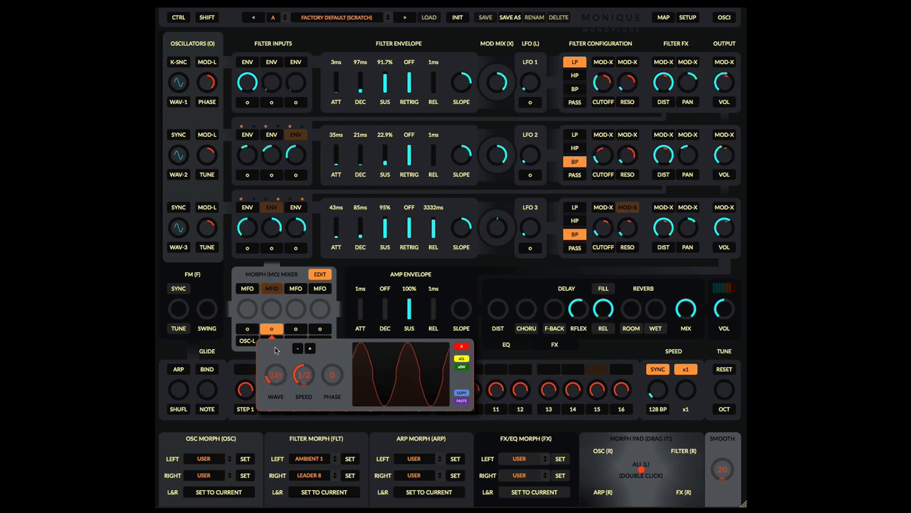
Raise the wave value of the filter morph's MFO to bend its sine curve toward a square shape
drag(275, 365, 275, 335)
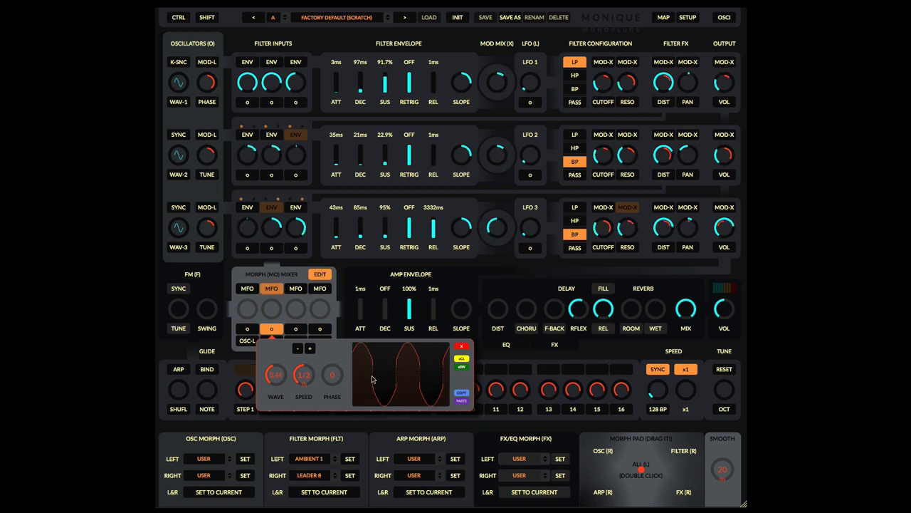
drag(276, 383, 275, 371)
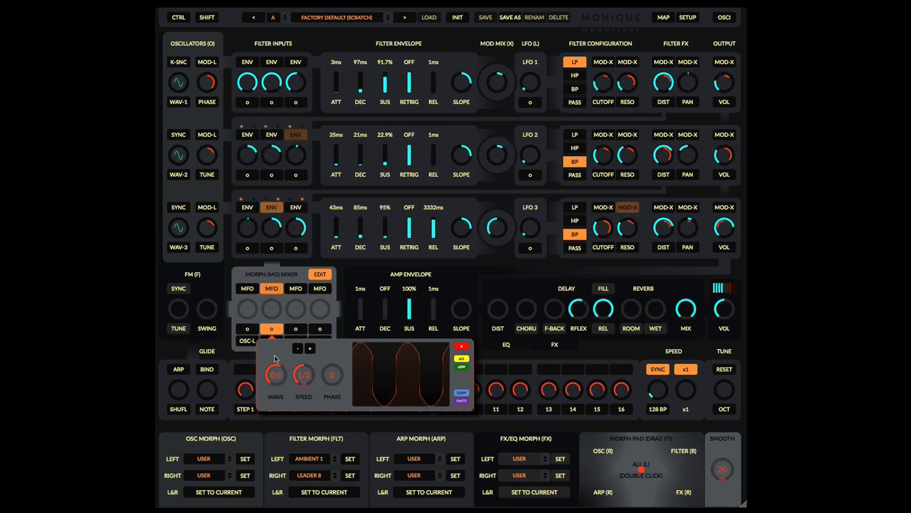
drag(276, 371, 276, 378)
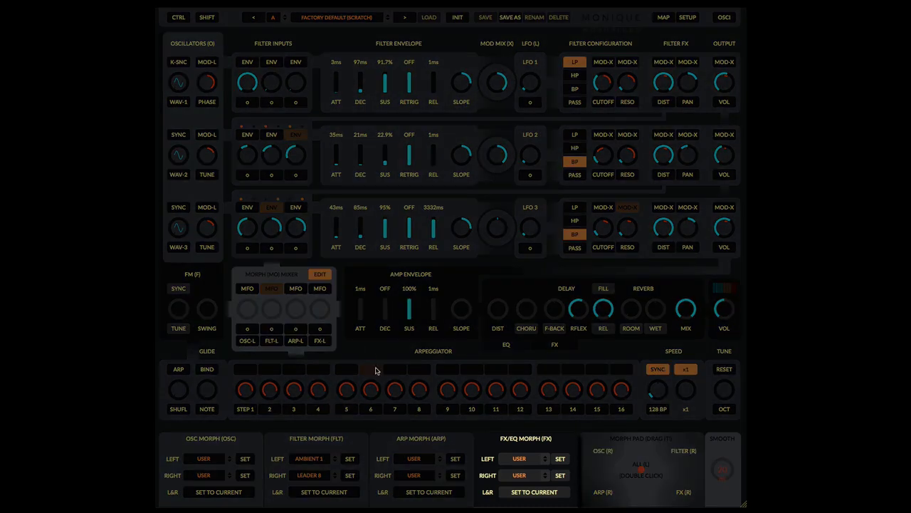
Load WOHOHOHO as the left preset of the FX/EQ morph
click(524, 459)
scroll(527, 456, down, 5)
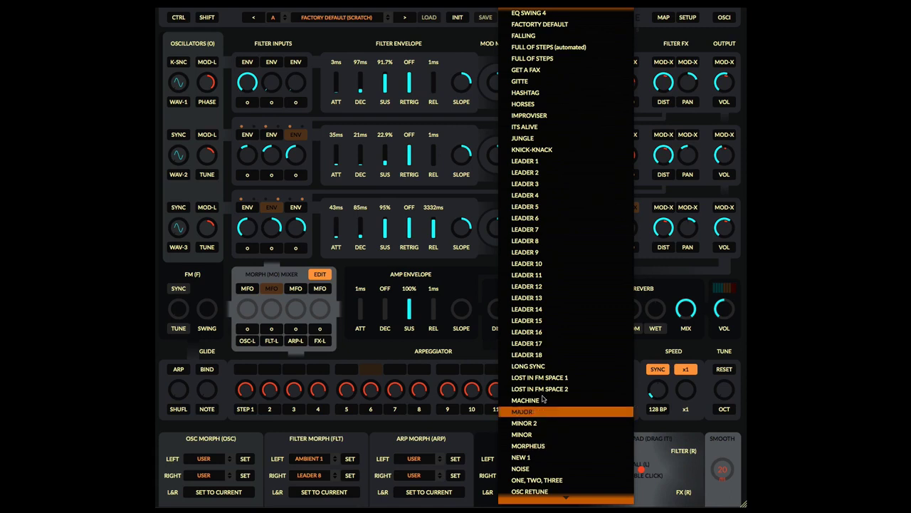
scroll(552, 366, down, 7)
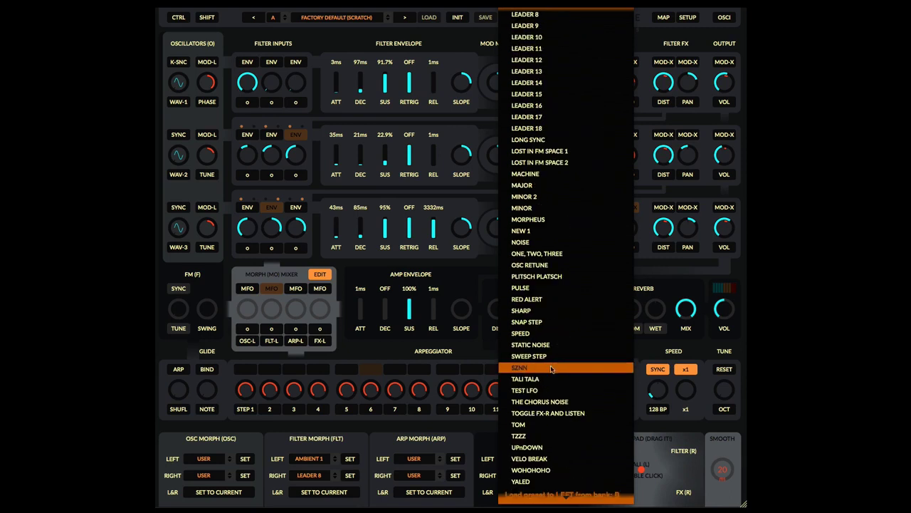
click(543, 472)
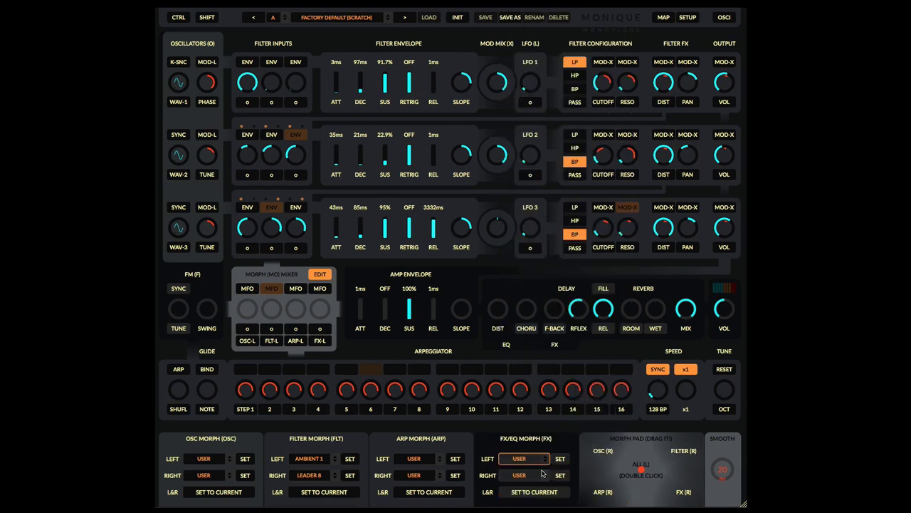
Load UPnDOWN as the right preset of the FX/EQ morph
click(534, 477)
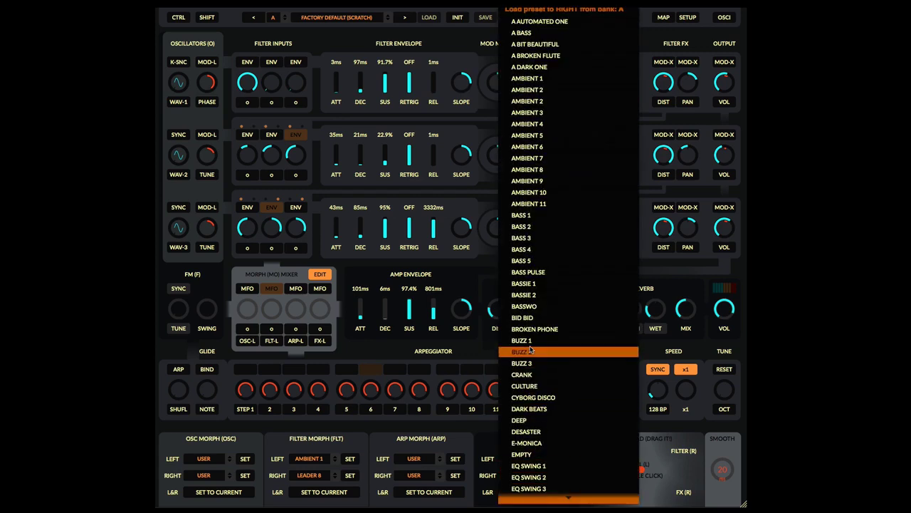
scroll(534, 367, down, 14)
scroll(532, 363, down, 8)
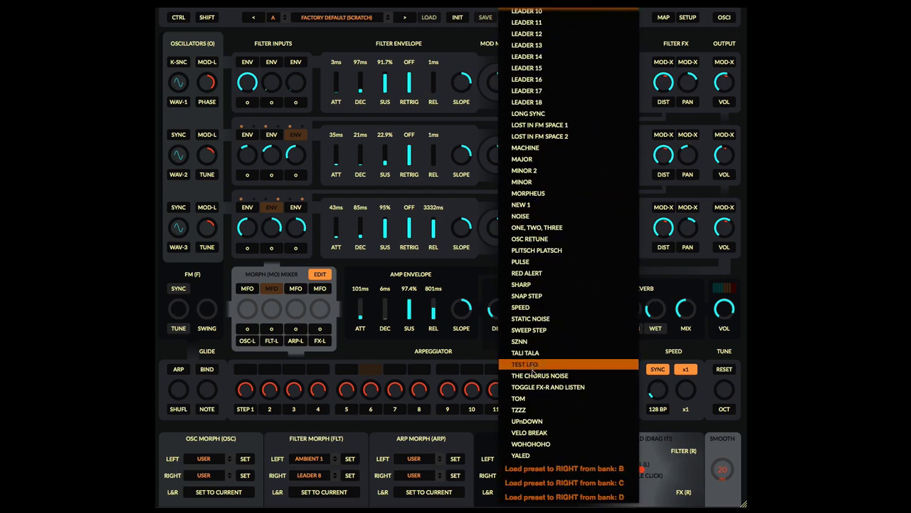
click(542, 422)
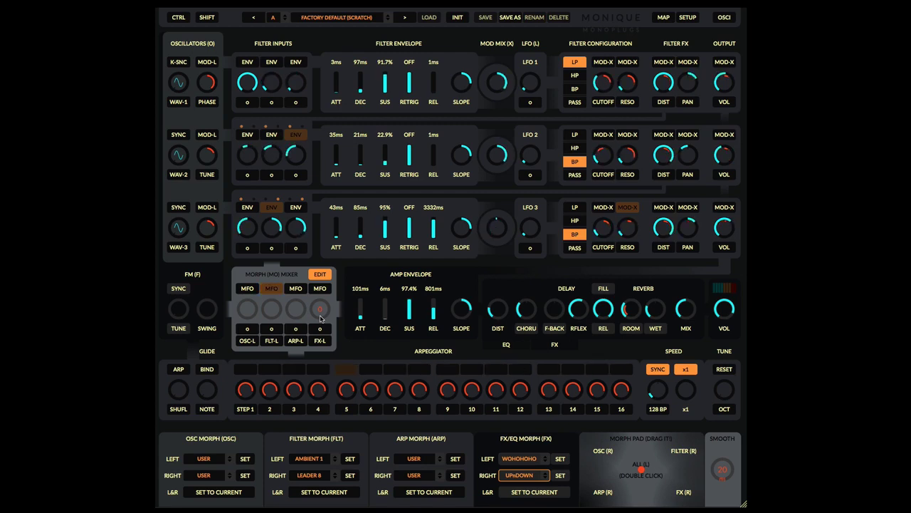
Raise the FX morph amount to 100 and switch on its MFO
click(320, 318)
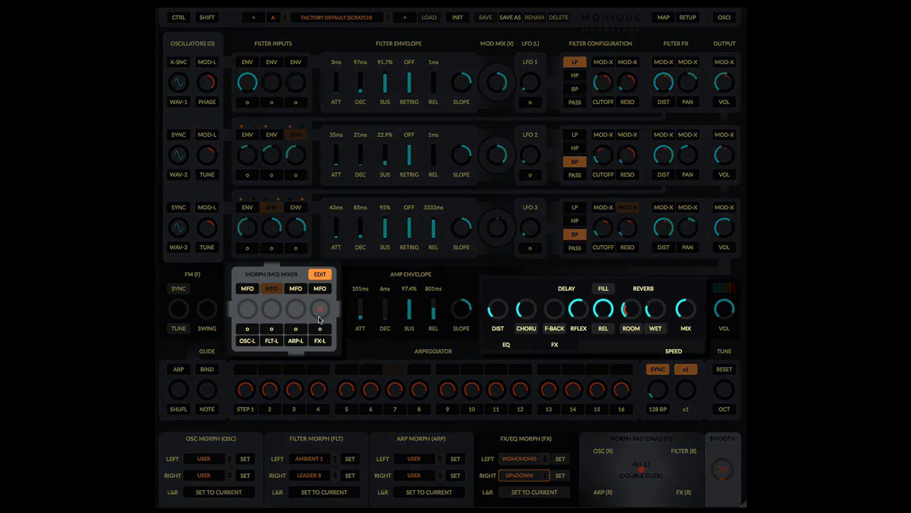
scroll(319, 318, up, 3)
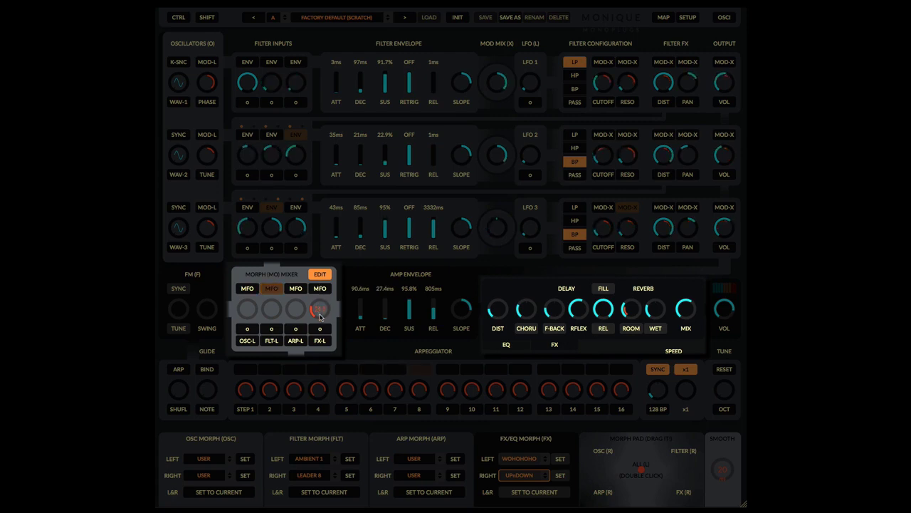
drag(320, 319, 314, 223)
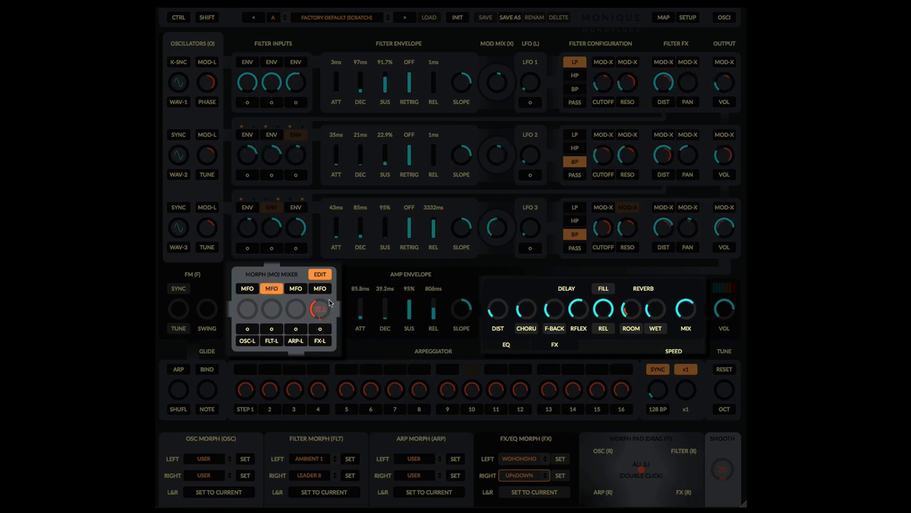
drag(329, 303, 325, 210)
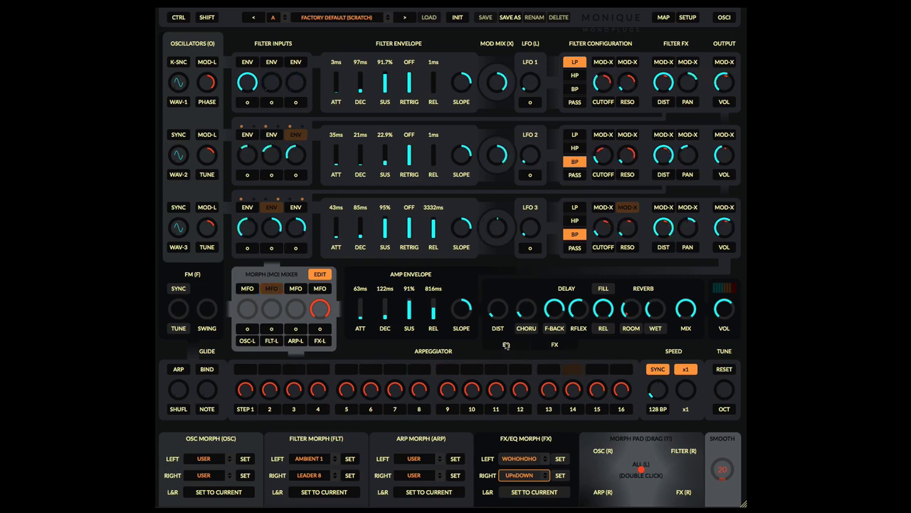
mouse_move(322, 295)
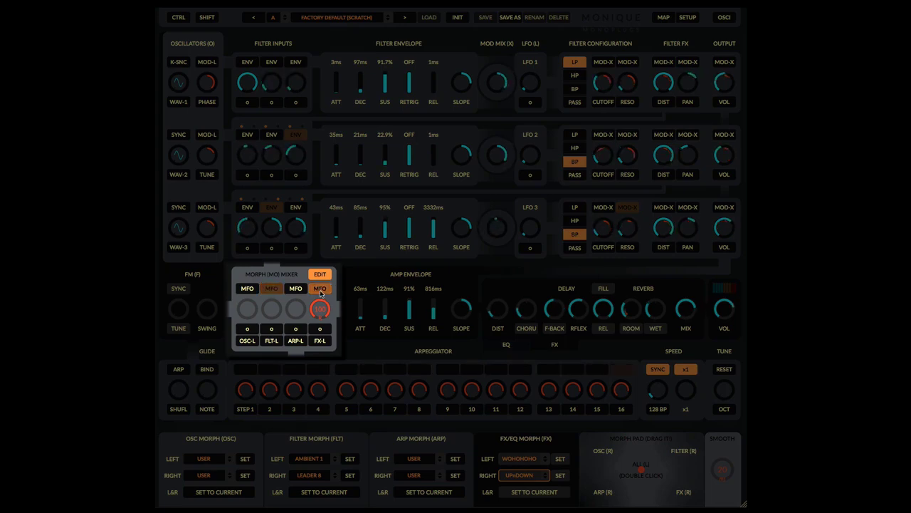
click(320, 289)
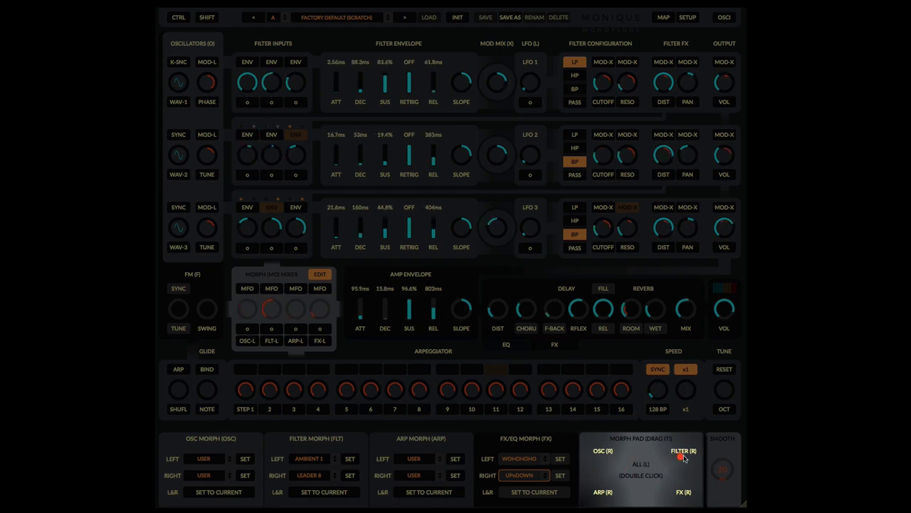
Move the morph pad point between FILTER (R), the ALL (L) centre and FX (R), leaving it slightly off centre toward FX (R)
drag(682, 459, 682, 460)
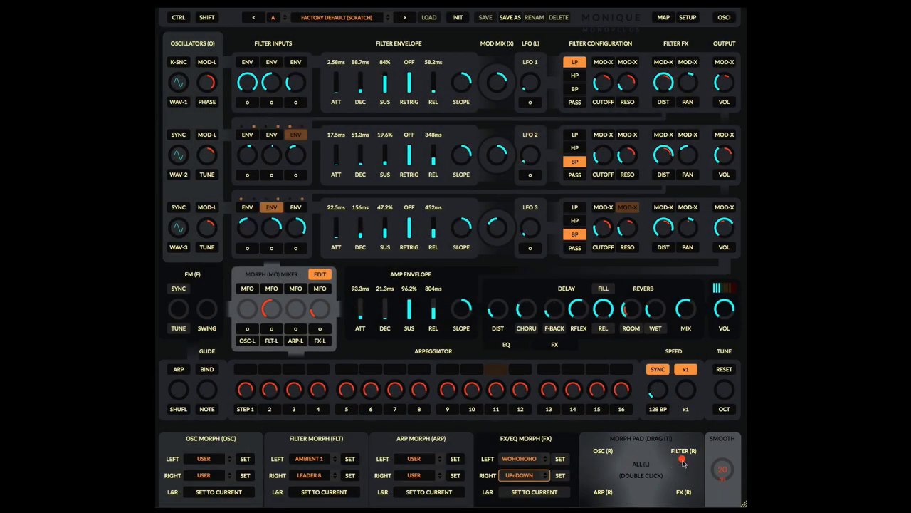
double_click(648, 476)
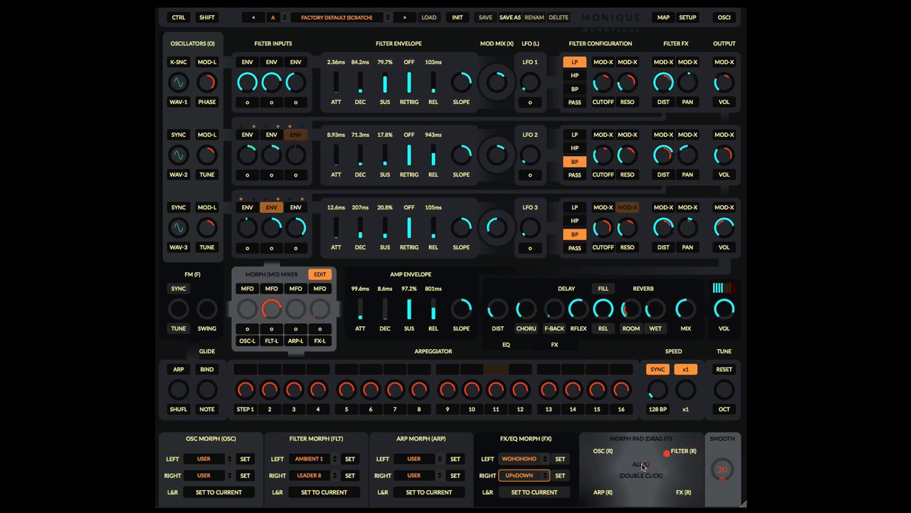
click(693, 498)
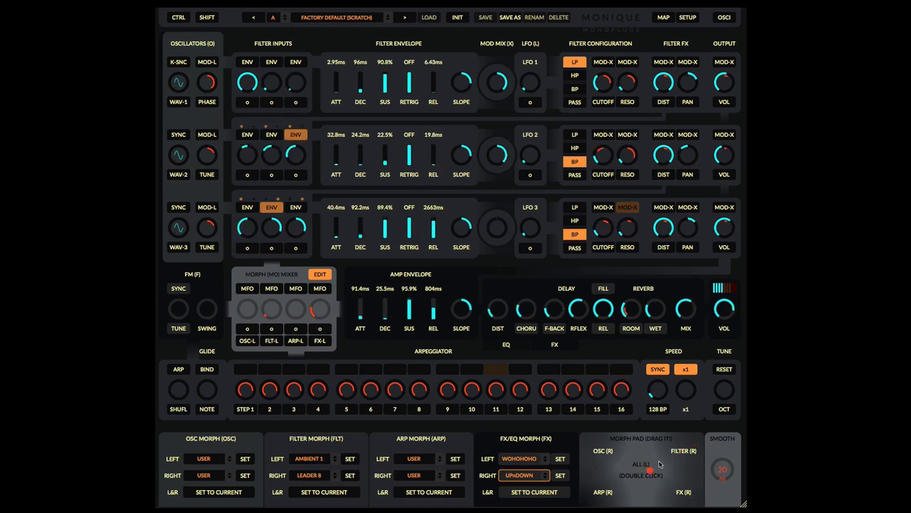
drag(659, 464, 702, 463)
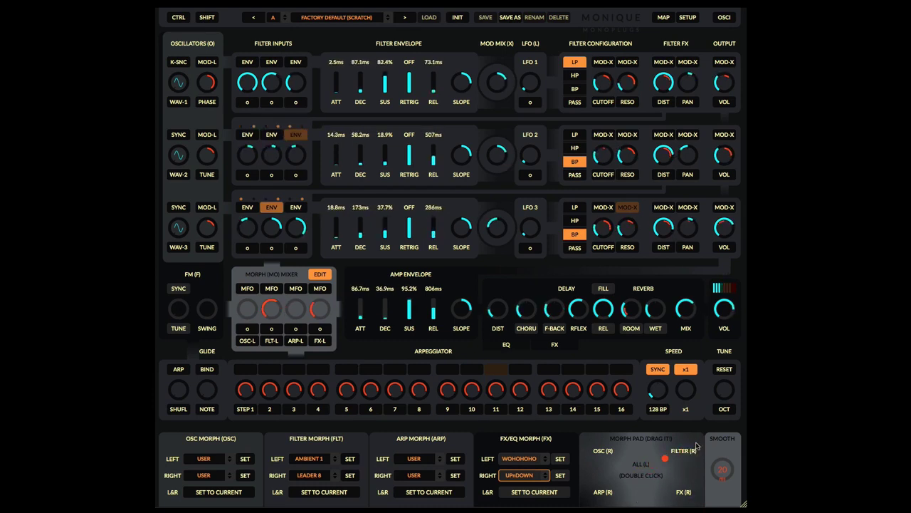
click(685, 489)
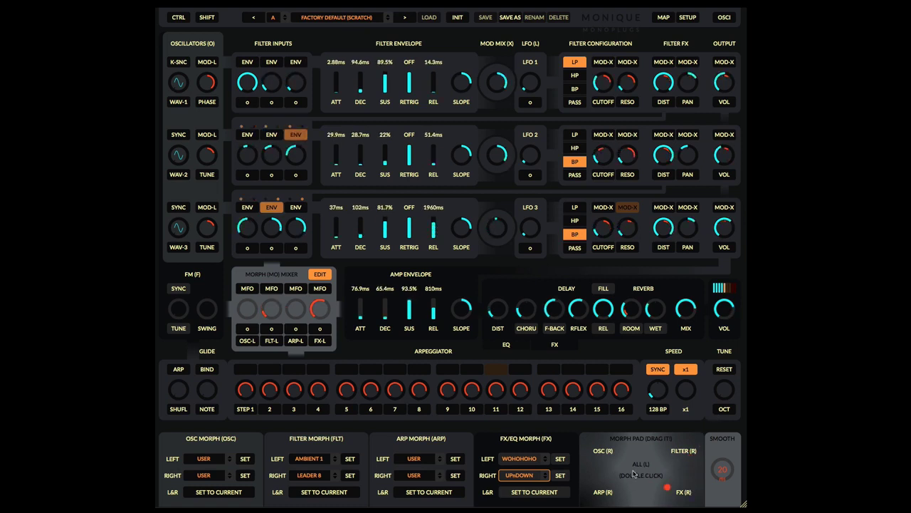
drag(634, 473, 658, 481)
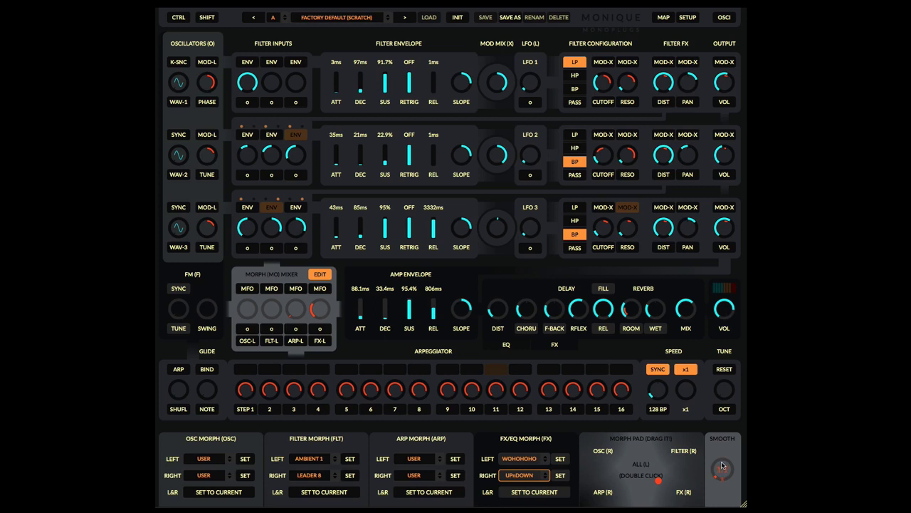
Lower the morph smoothing to 1.1, then move the pad point to FILTER (R) and back near the ALL (L) centre
drag(722, 466, 718, 487)
drag(661, 483, 689, 444)
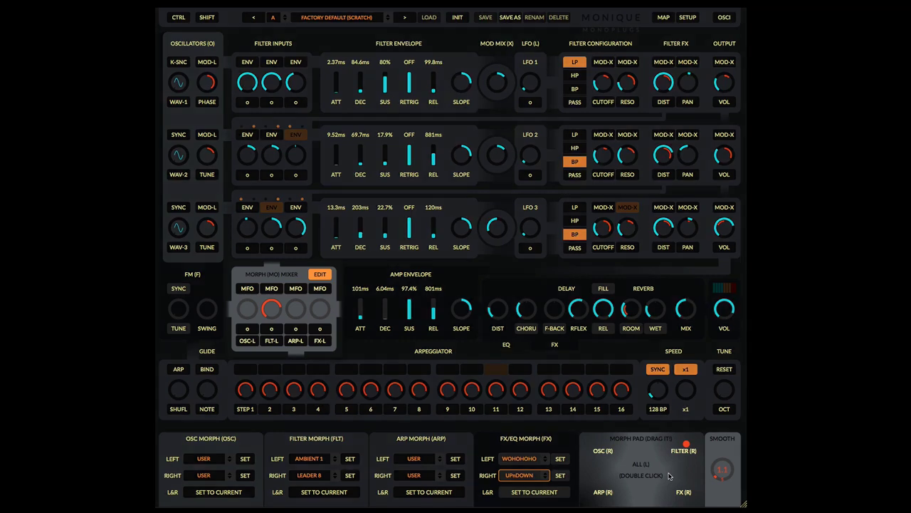
drag(670, 476, 645, 476)
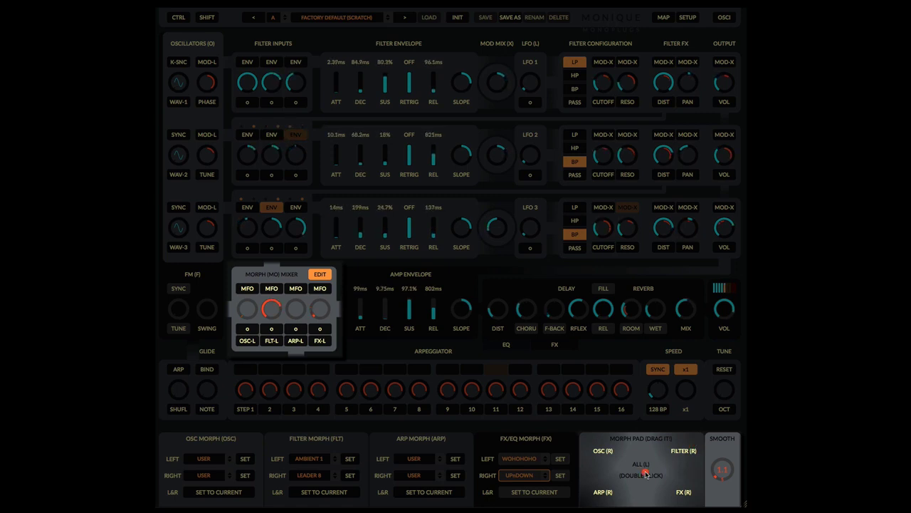